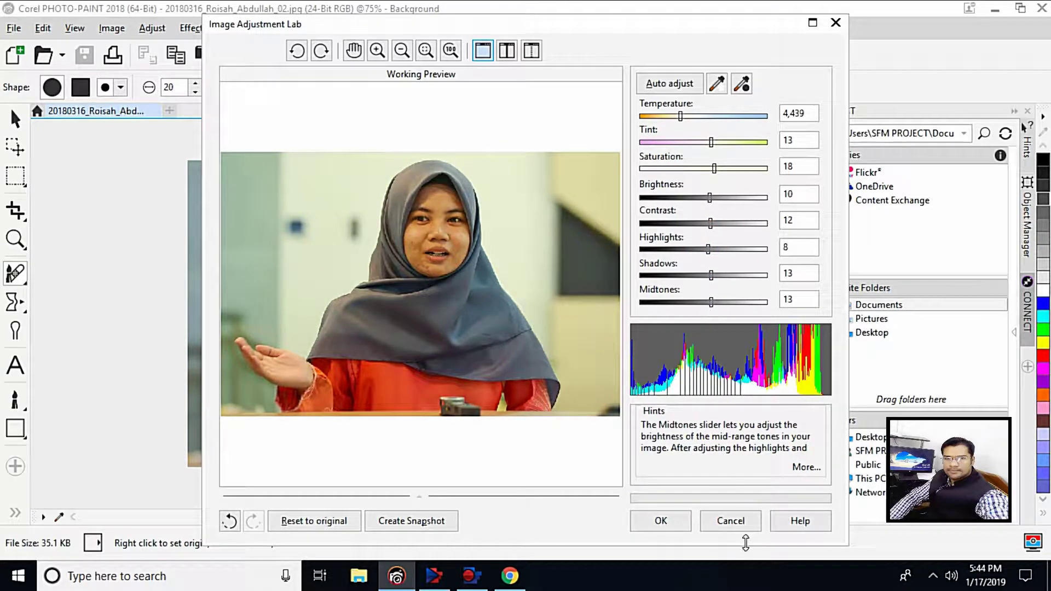
# Step: Apply the Image Adjustment Lab corrections, and adjust Brightness/Contrast/Intensity with brightness 7, contrast 5 and intensity 9
pyautogui.click(671, 517)
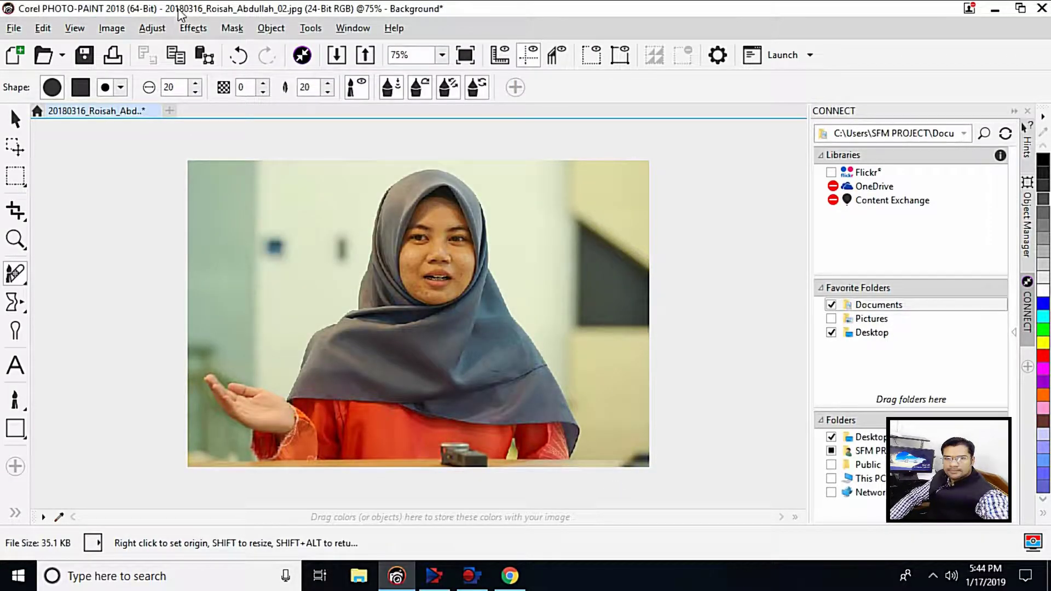
pyautogui.click(152, 28)
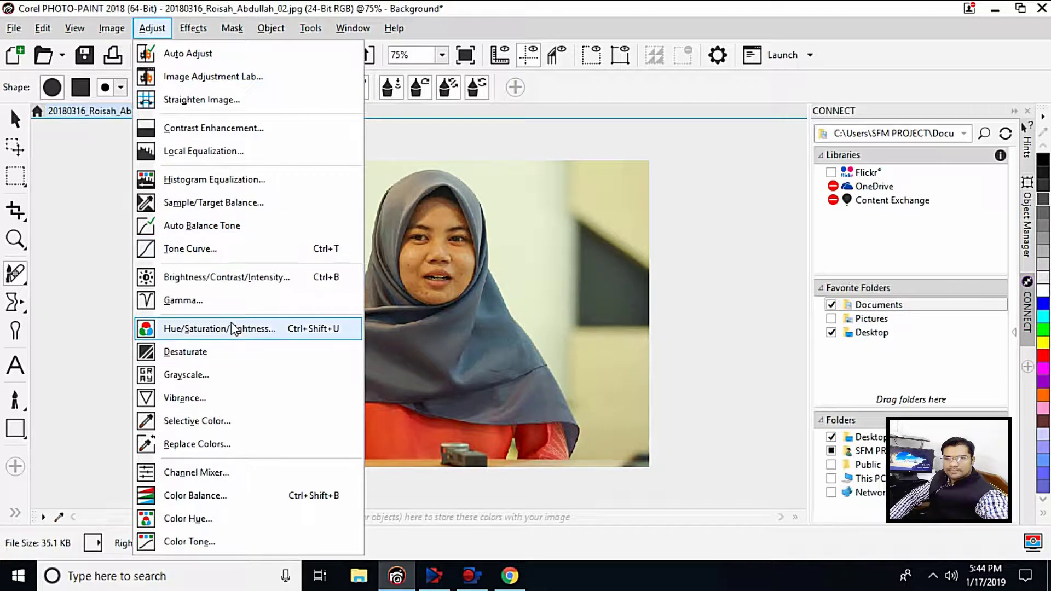
pyautogui.click(234, 279)
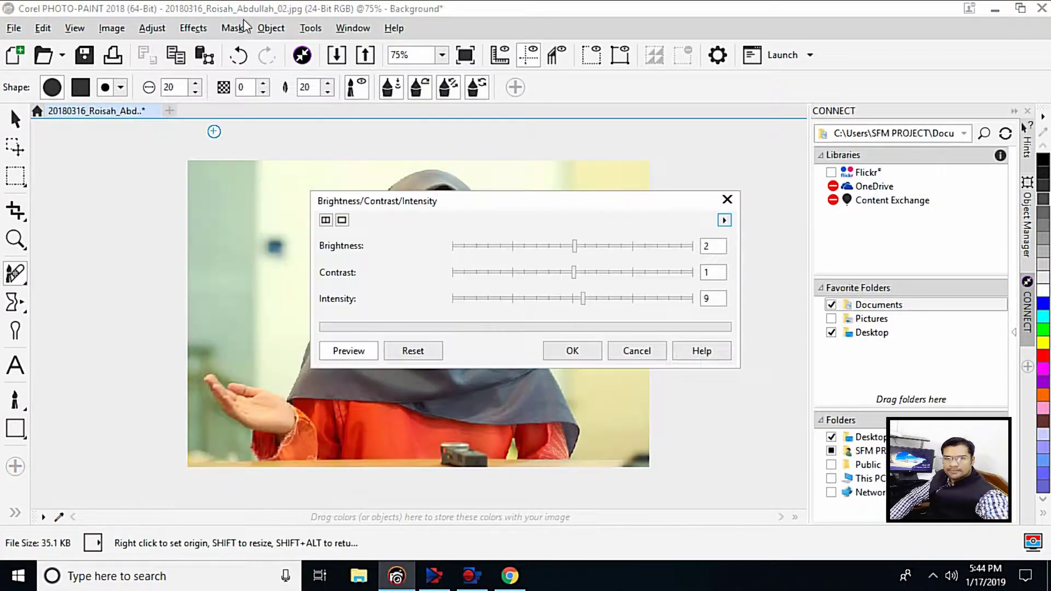
pyautogui.moveTo(590, 201); pyautogui.dragTo(810, 76)
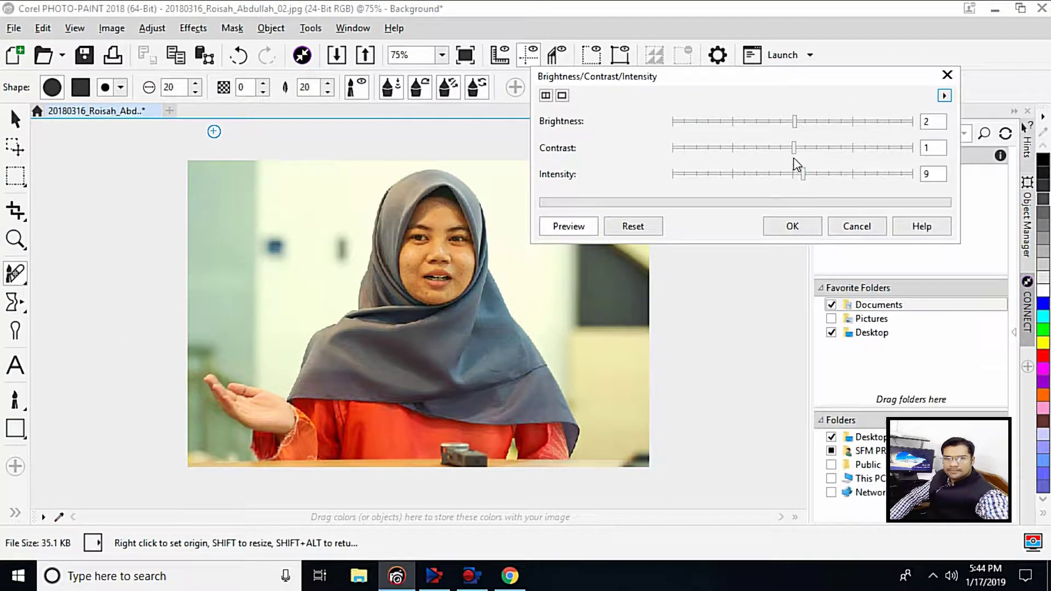
pyautogui.moveTo(799, 121); pyautogui.dragTo(798, 148)
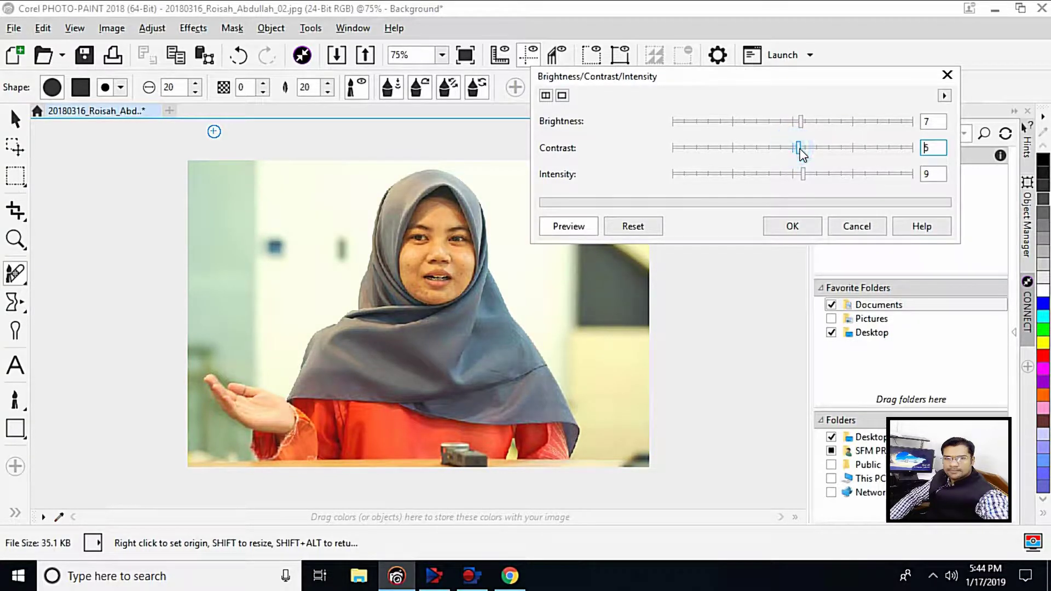
pyautogui.click(808, 227)
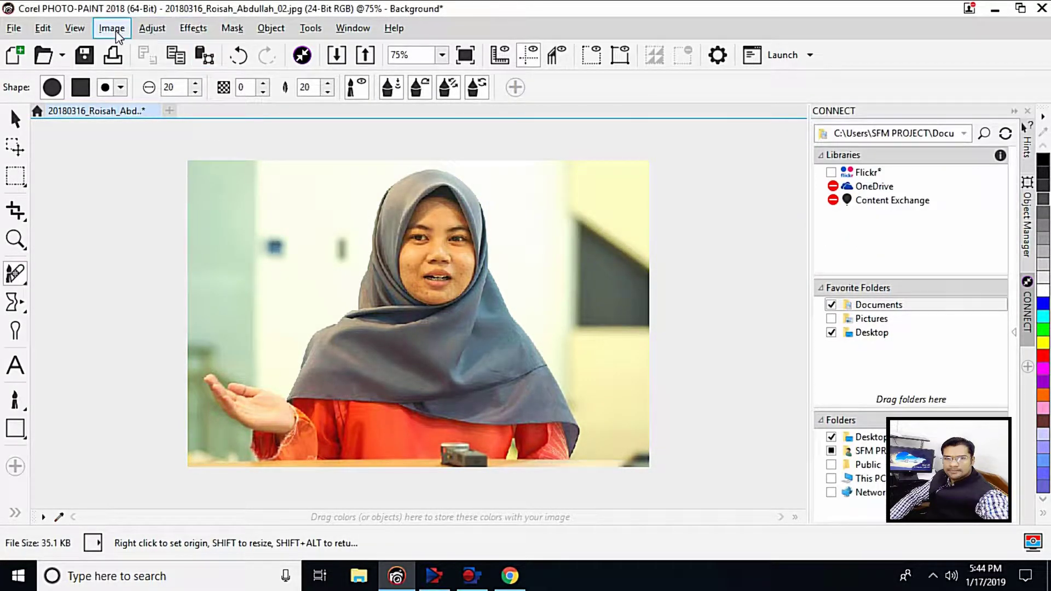
# Step: Apply a Hue/Saturation/Lightness adjustment to the photo using the Master channel
pyautogui.click(147, 33)
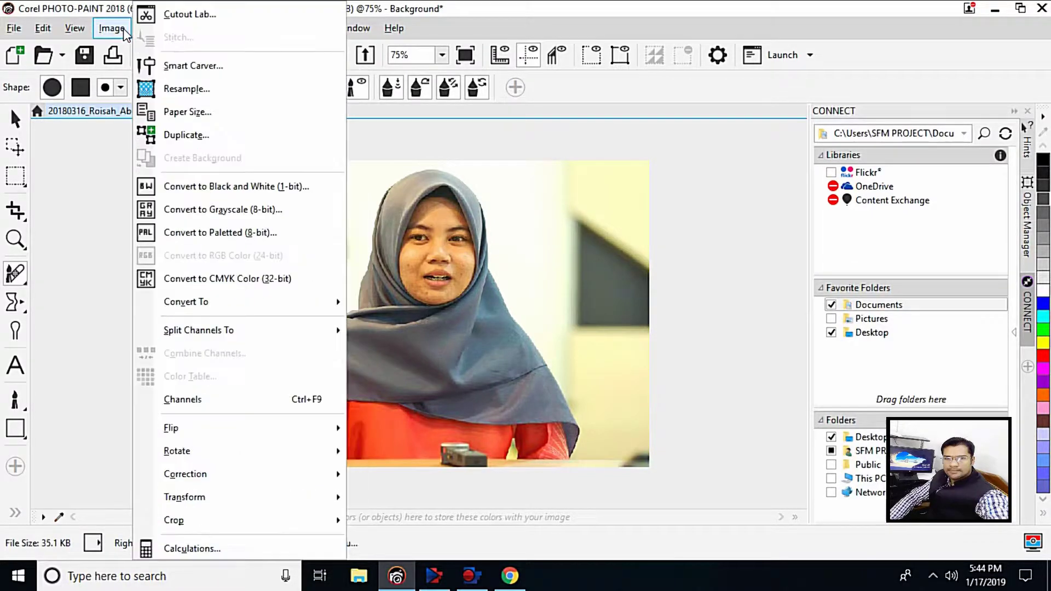
pyautogui.click(125, 32)
pyautogui.click(149, 28)
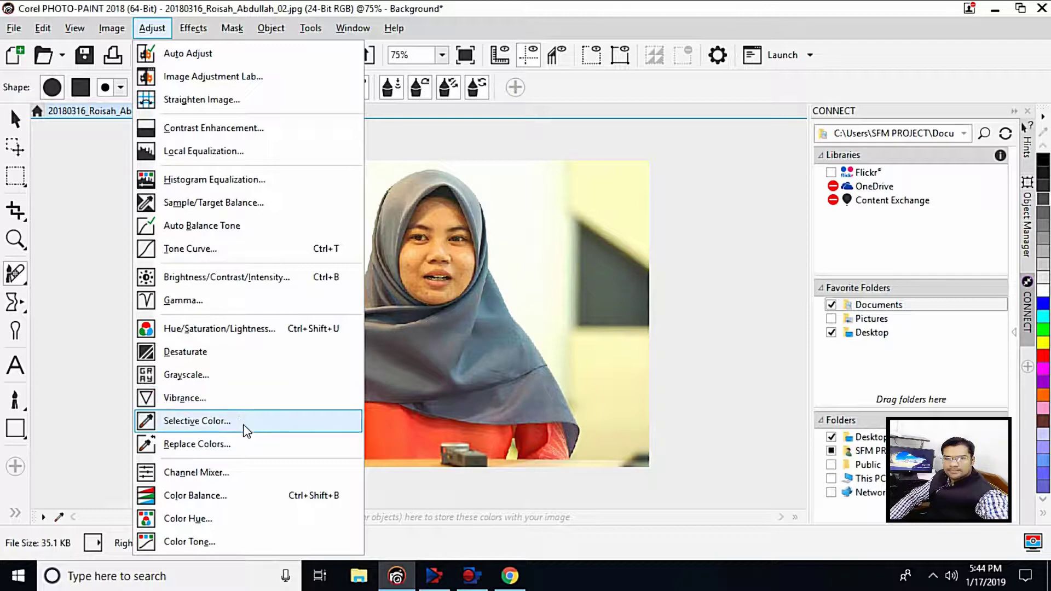
pyautogui.click(260, 328)
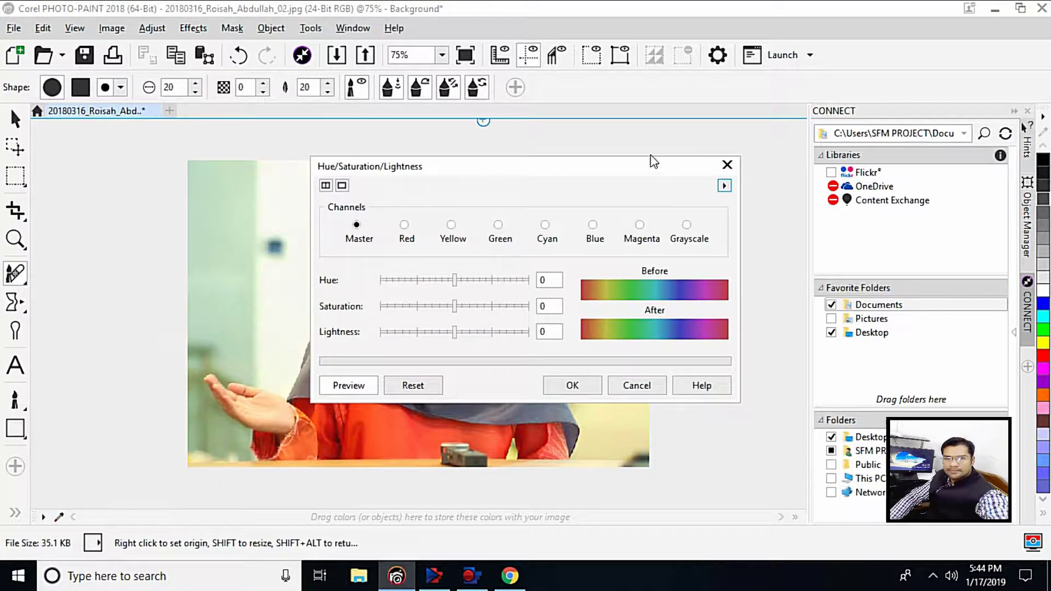
pyautogui.doubleClick(836, 272)
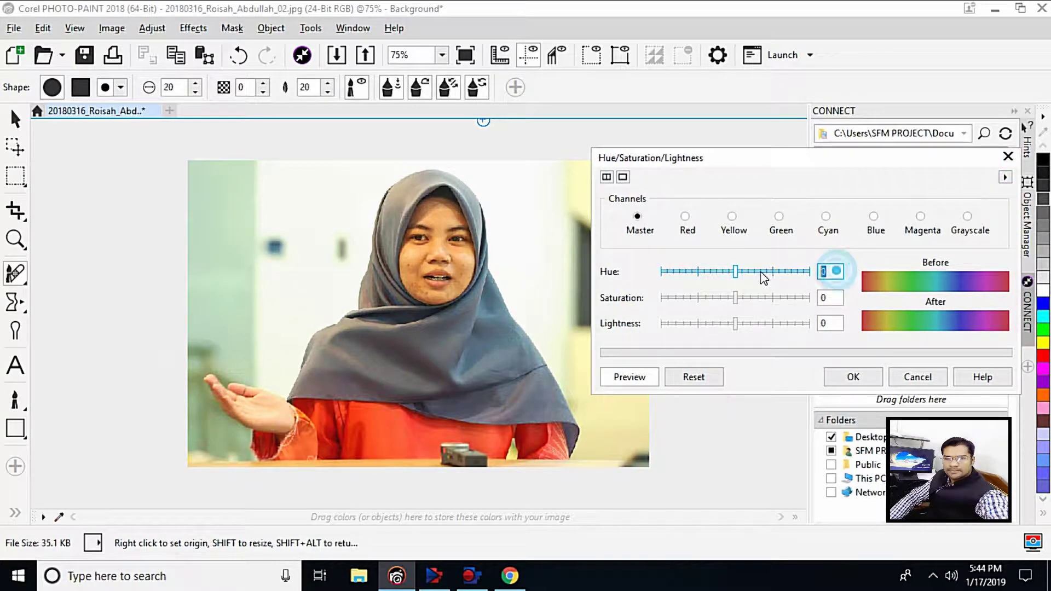
pyautogui.click(854, 378)
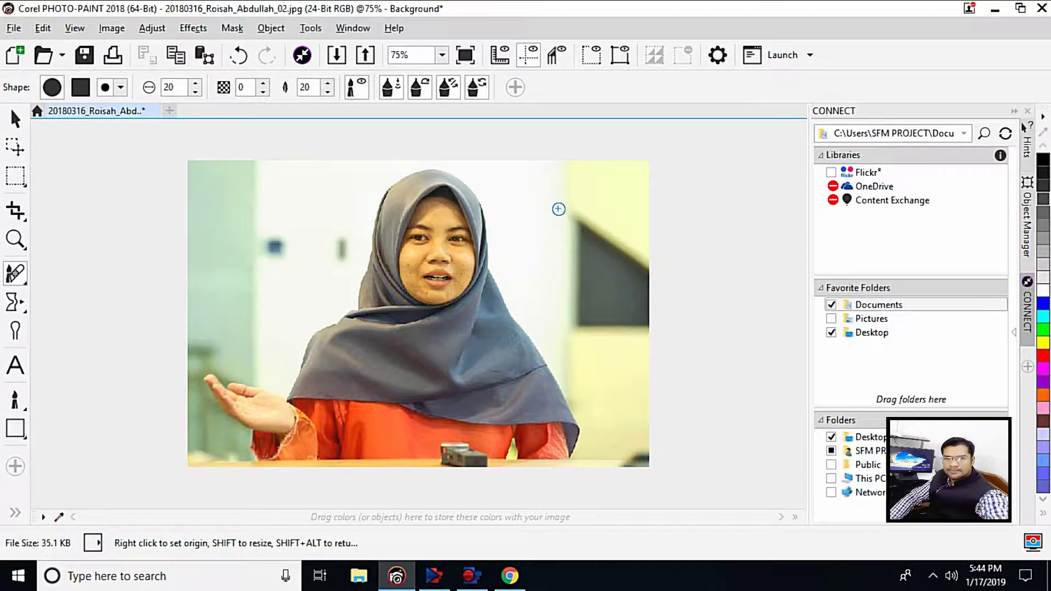
# Step: Clone clean skin over the dark spots on the cheek on the image's left side and on the chin
pyautogui.scroll(2, 479, 223)
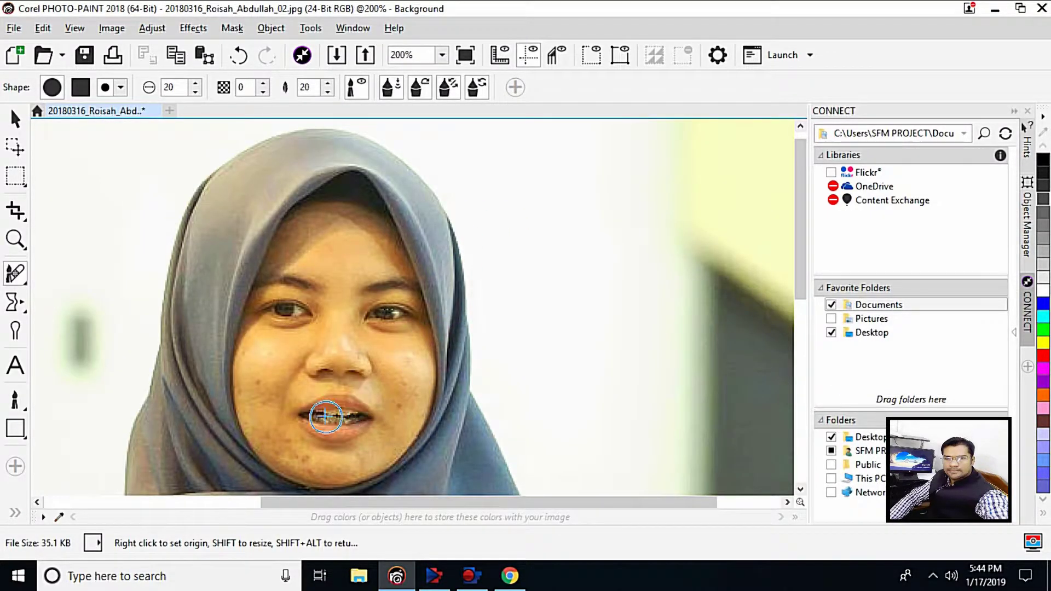
pyautogui.scroll(1, 325, 417)
pyautogui.moveTo(800, 305); pyautogui.dragTo(800, 286)
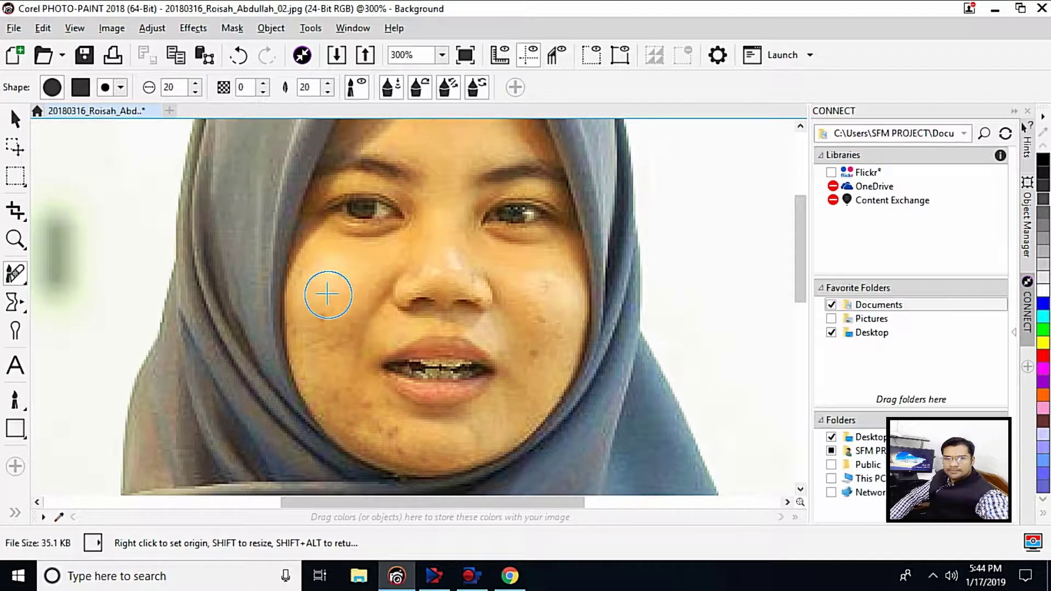
pyautogui.rightClick(334, 276)
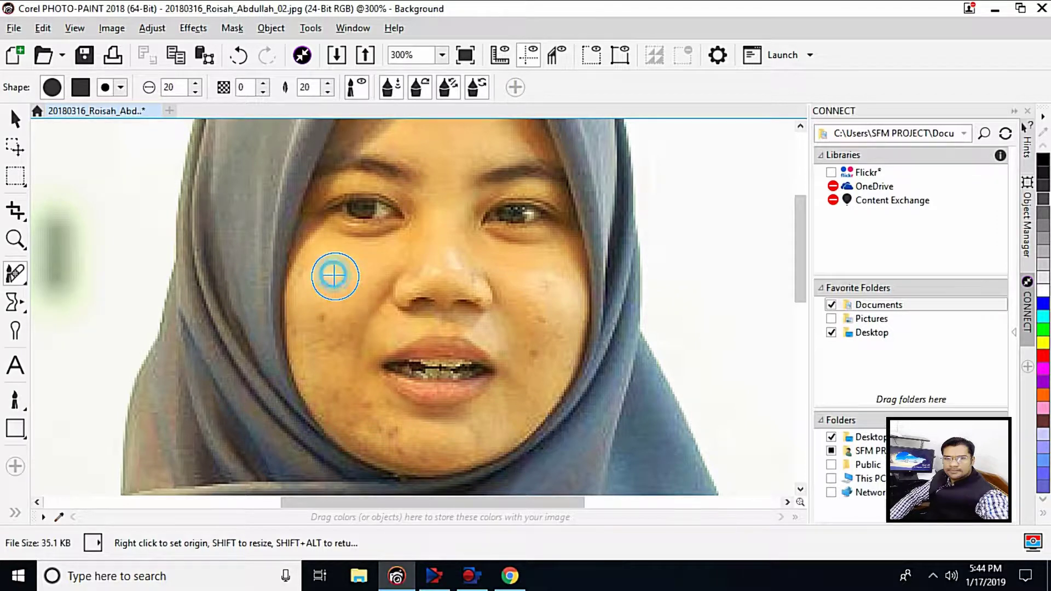
pyautogui.moveTo(320, 329)
pyautogui.mouseDown()
pyautogui.moveTo(319, 410)
pyautogui.moveTo(341, 443)
pyautogui.moveTo(453, 458)
pyautogui.moveTo(504, 449)
pyautogui.moveTo(533, 297)
pyautogui.mouseUp()
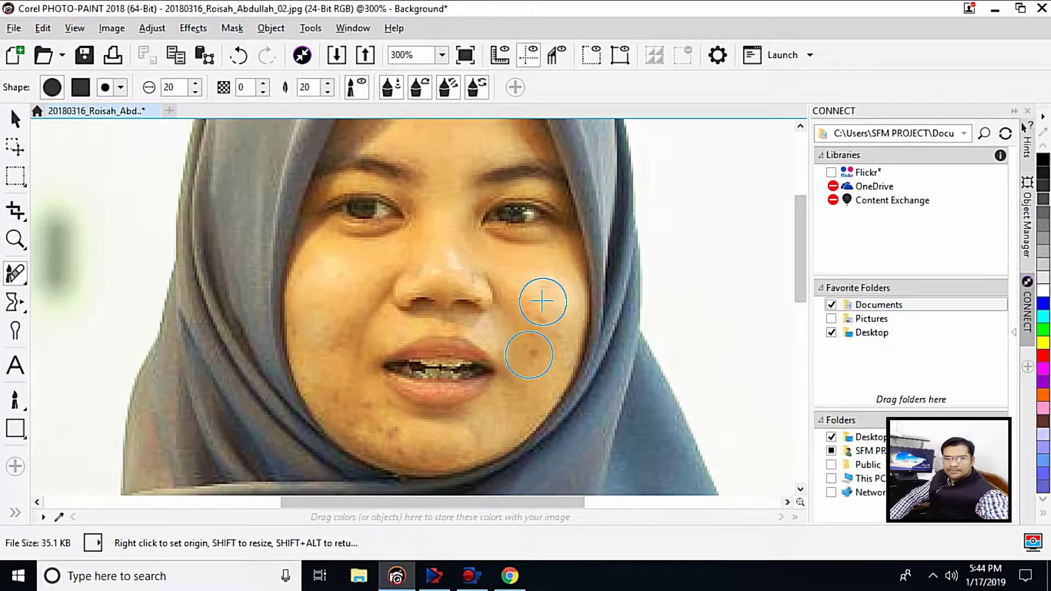
pyautogui.rightClick(356, 322)
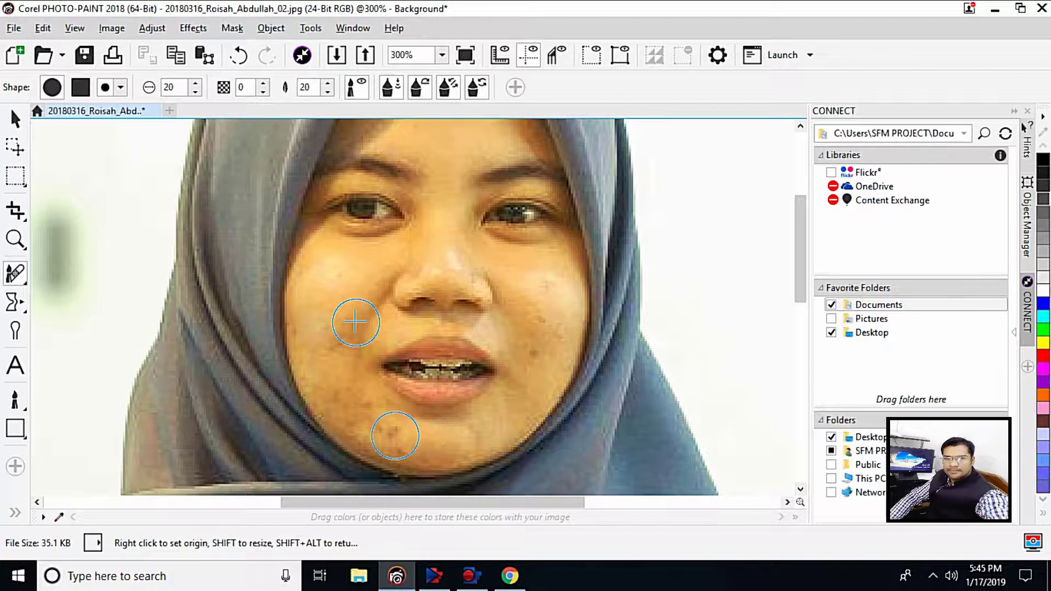
pyautogui.rightClick(431, 439)
pyautogui.click(386, 434)
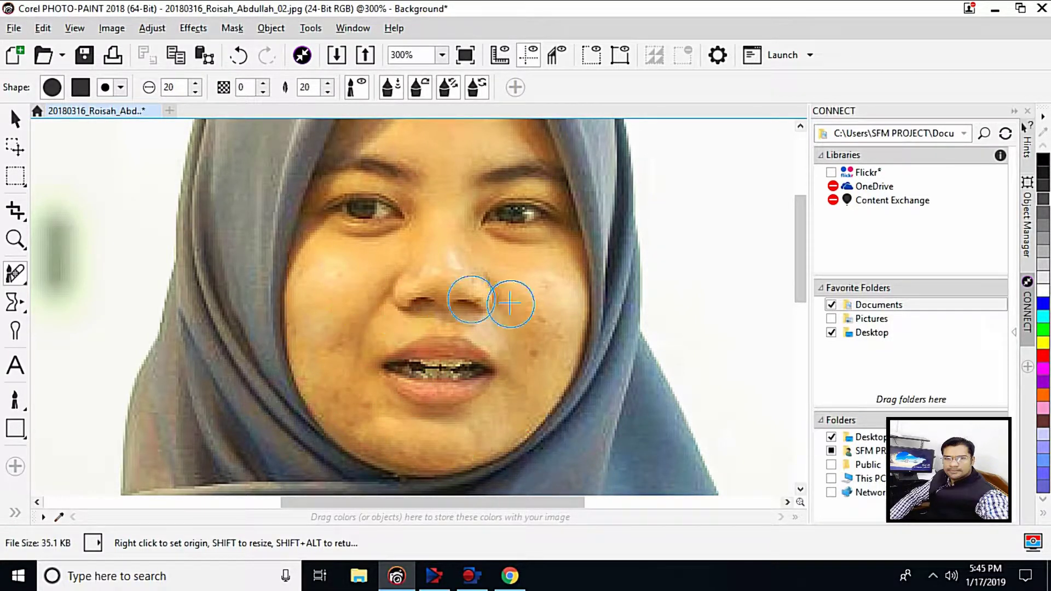
pyautogui.rightClick(468, 247)
pyautogui.moveTo(548, 283); pyautogui.dragTo(547, 300)
pyautogui.hotkey('ctrl', 'z')
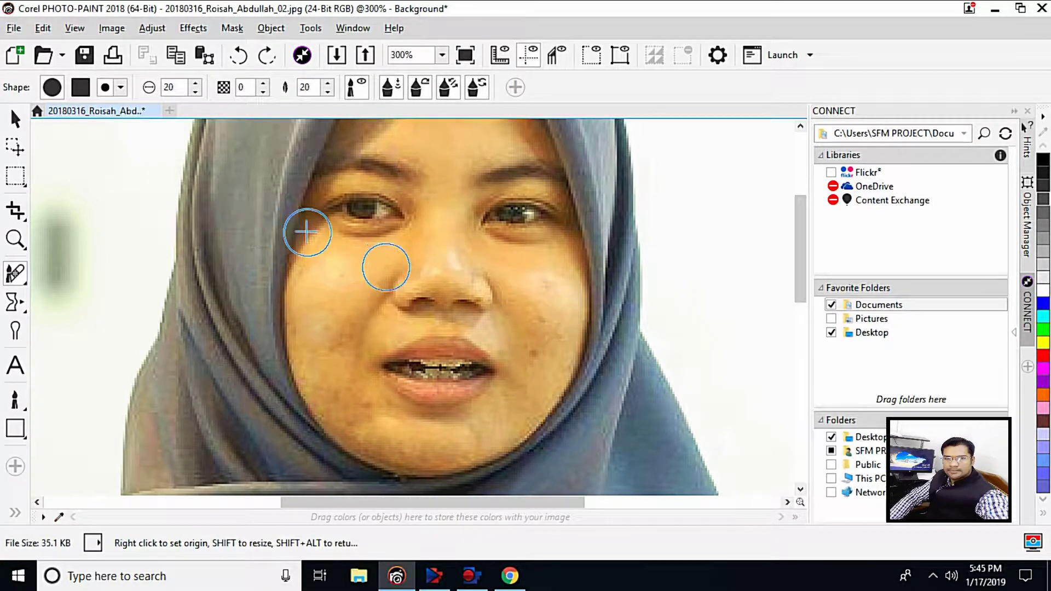
# Step: Clone clean skin over the spots on both lower cheeks, and undo the extra stroke on the image's right-hand cheek
pyautogui.rightClick(385, 258)
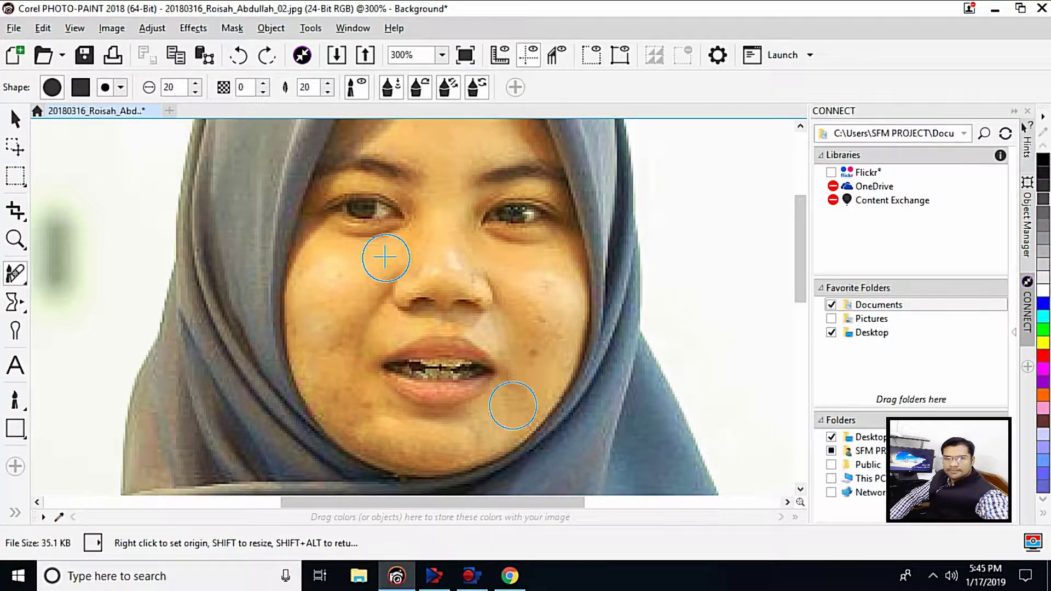
pyautogui.rightClick(534, 387)
pyautogui.click(534, 348)
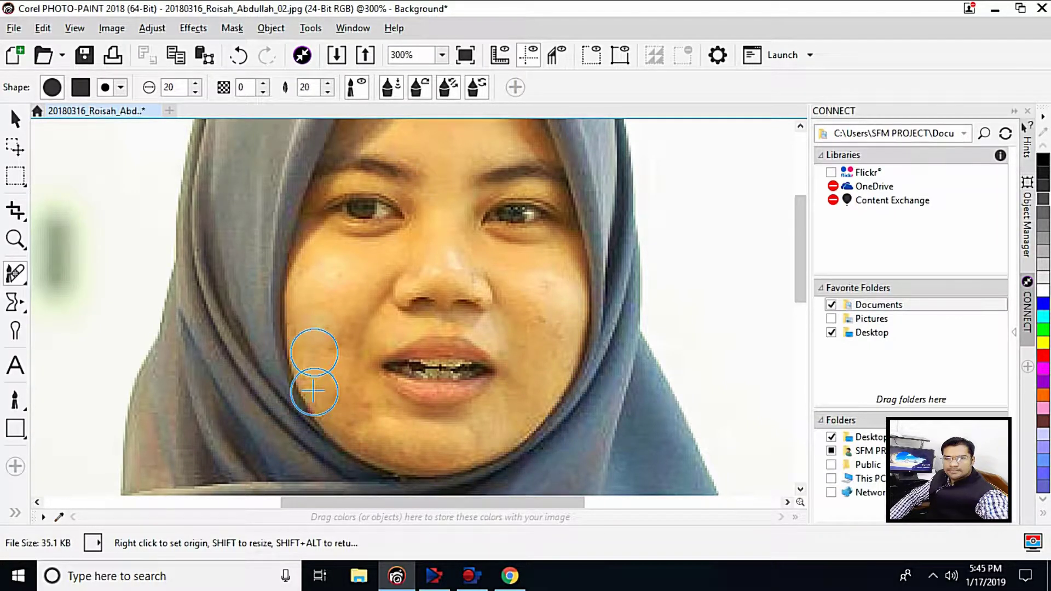
pyautogui.rightClick(314, 352)
pyautogui.click(345, 333)
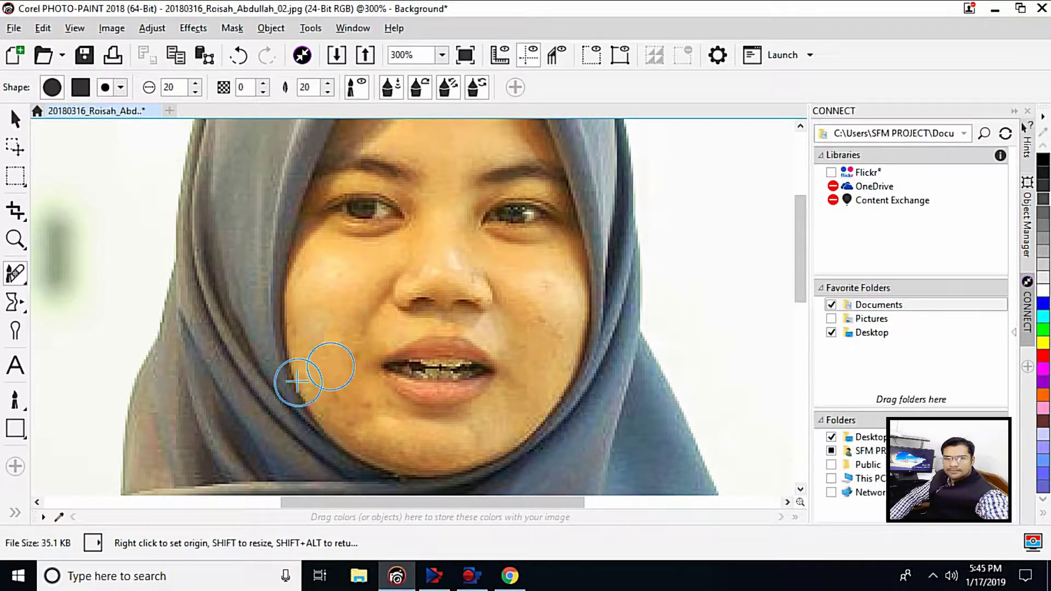
pyautogui.rightClick(328, 355)
pyautogui.click(340, 399)
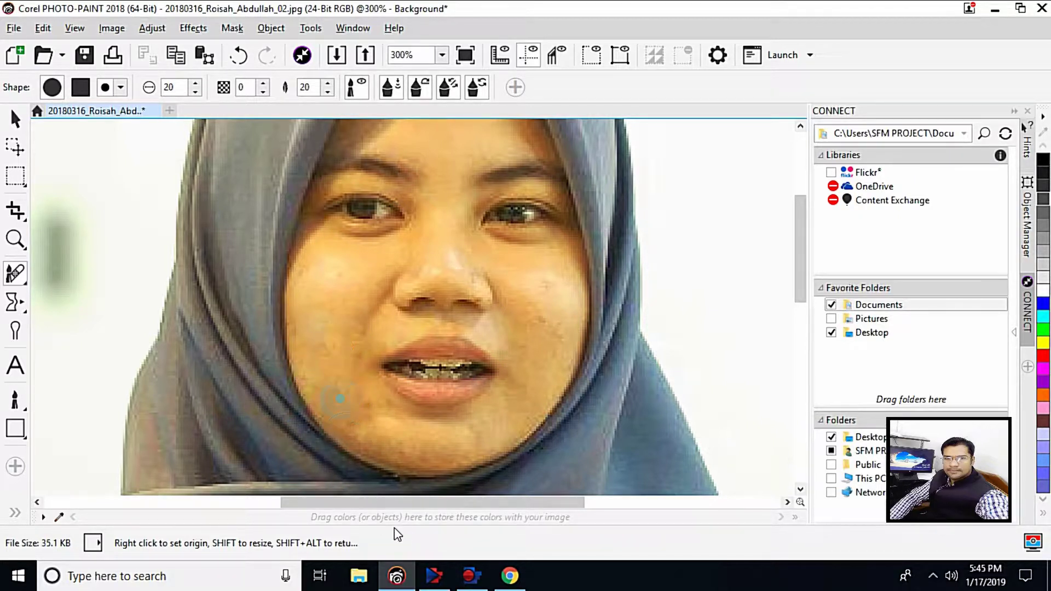
pyautogui.rightClick(528, 318)
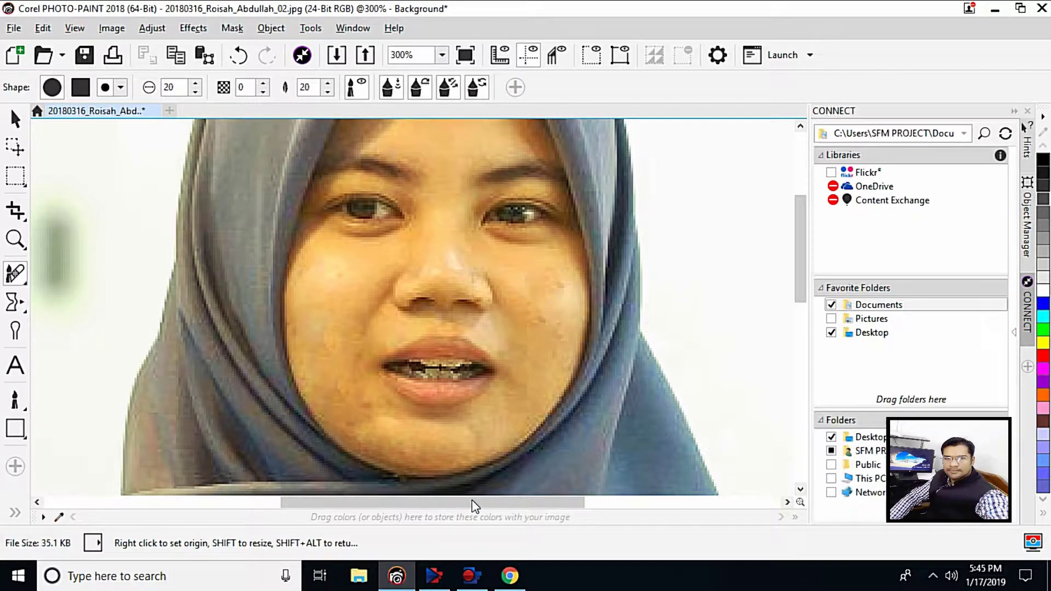
pyautogui.hotkey('ctrl', 'z')
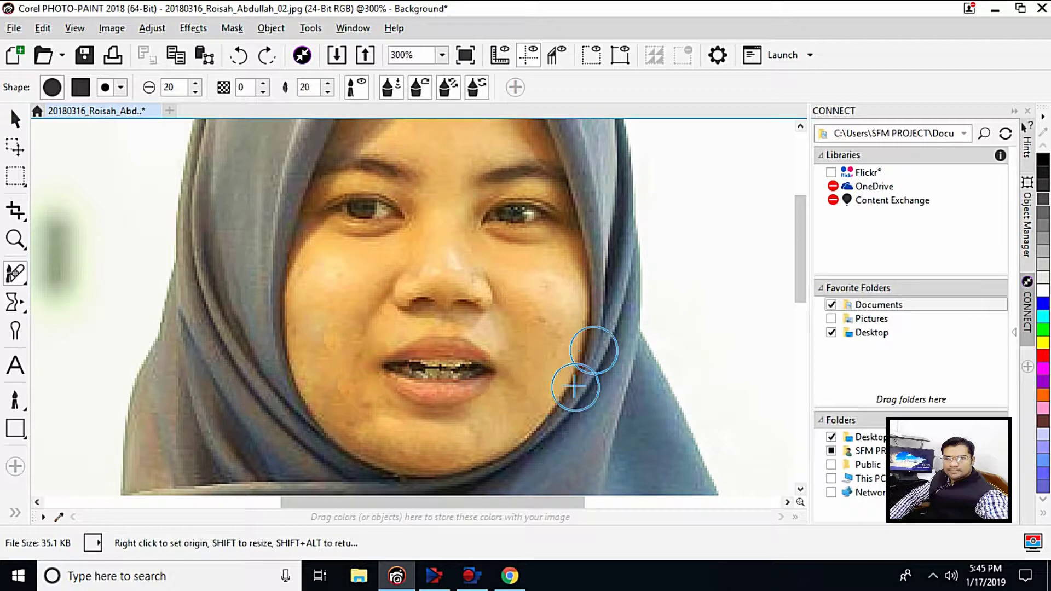
# Step: Inspect the retouched face and the whole photo at several zoom levels
pyautogui.scroll(-2, 578, 367)
pyautogui.scroll(-3, 493, 322)
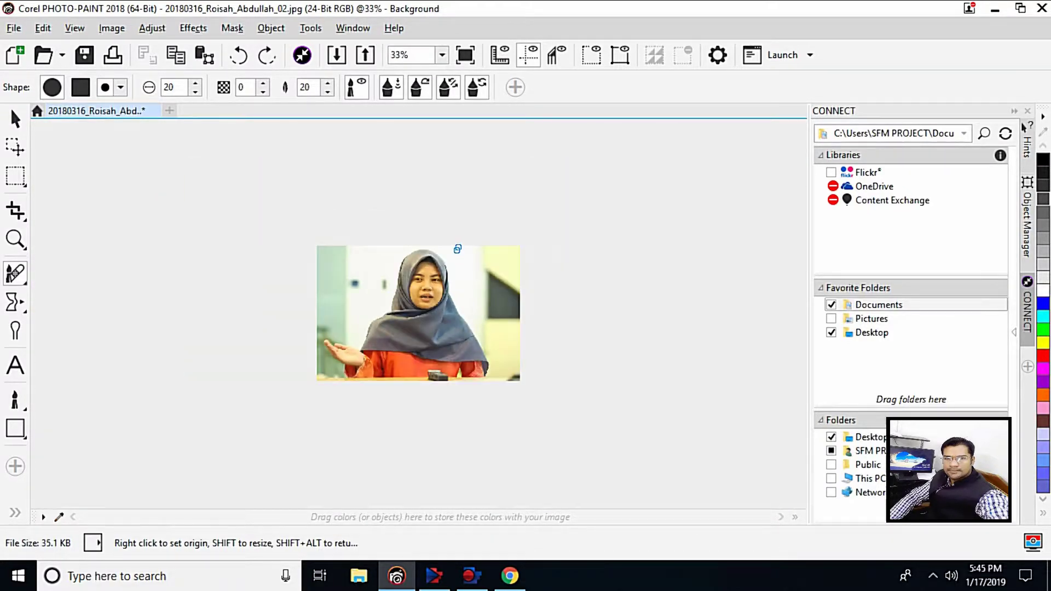
pyautogui.scroll(3, 460, 249)
pyautogui.scroll(1, 575, 258)
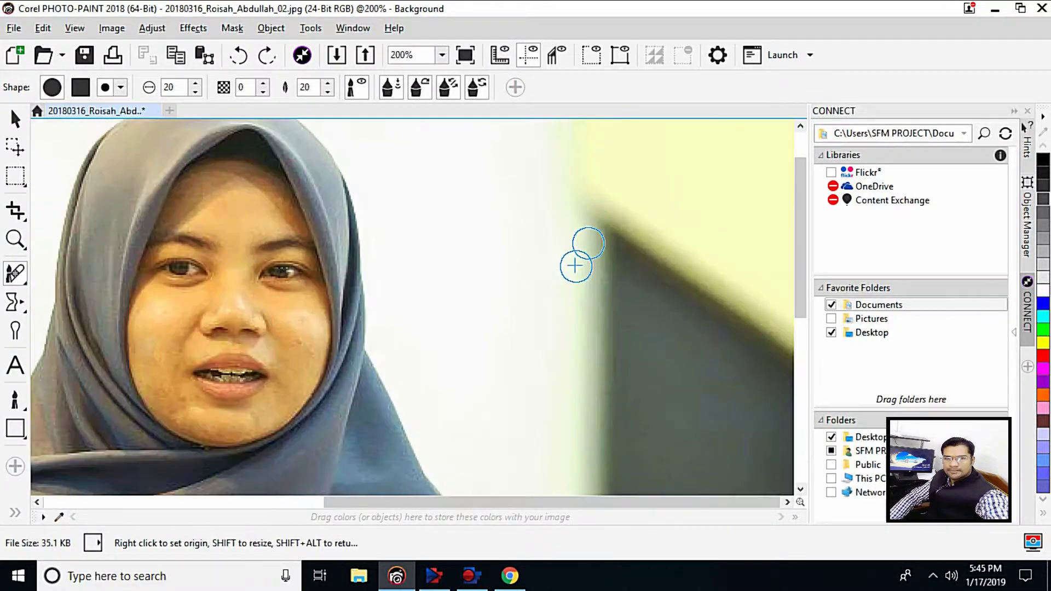
pyautogui.scroll(-1, 539, 251)
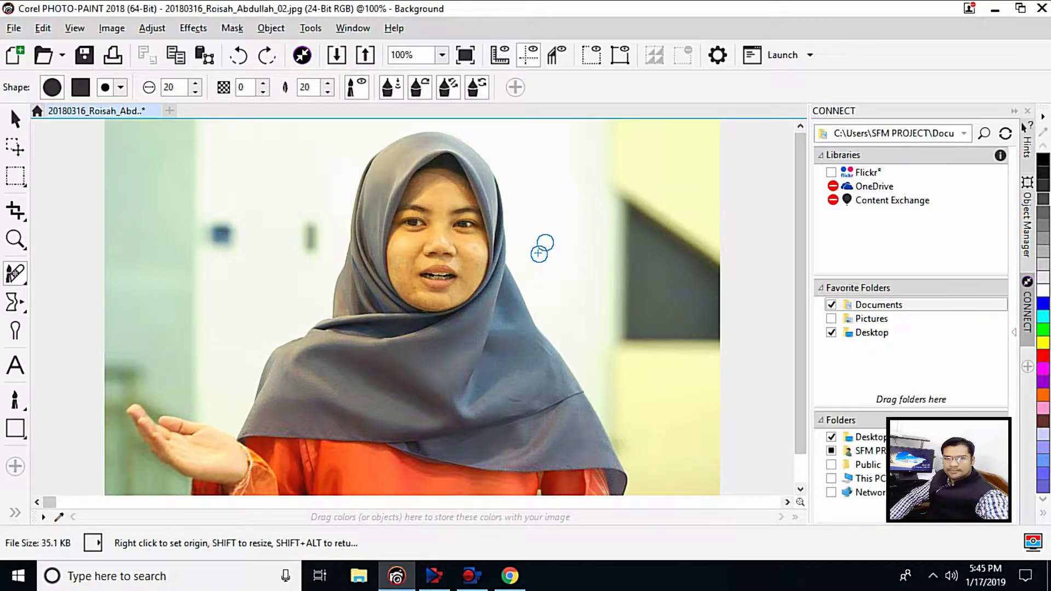
pyautogui.scroll(-1, 524, 243)
pyautogui.scroll(1, 490, 247)
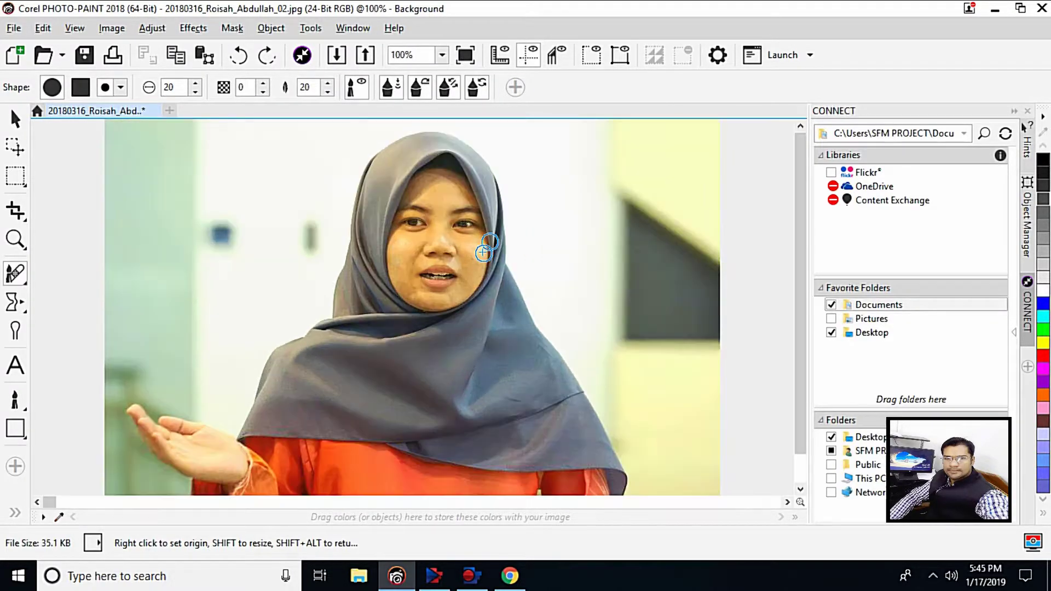
# Step: Switch to the Effect tool and choose the Dodge Highlights brush from the Dodge/burn category
pyautogui.rightClick(20, 277)
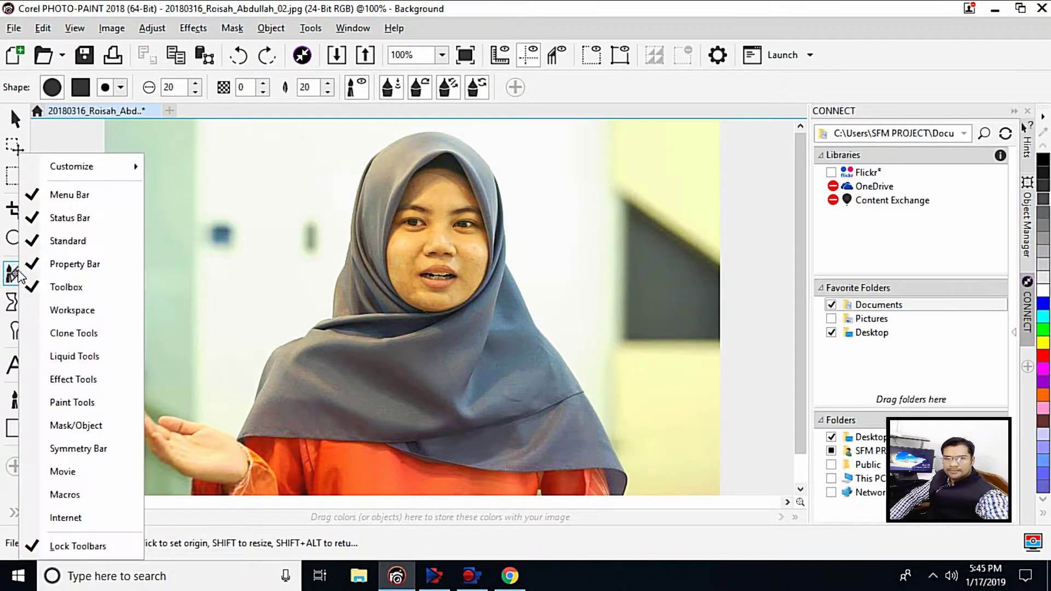
pyautogui.click(11, 274)
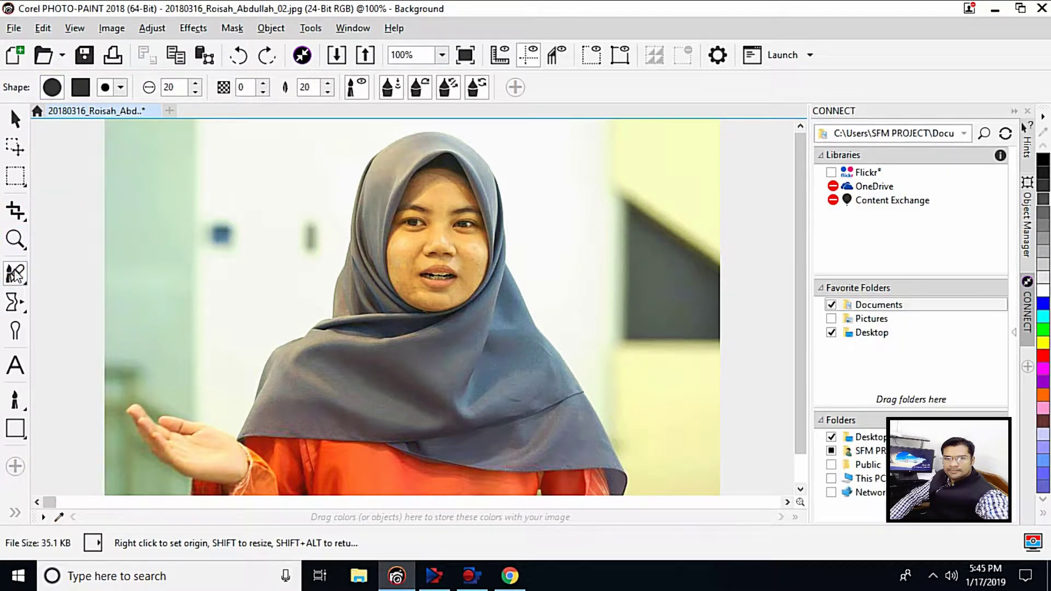
pyautogui.click(16, 330)
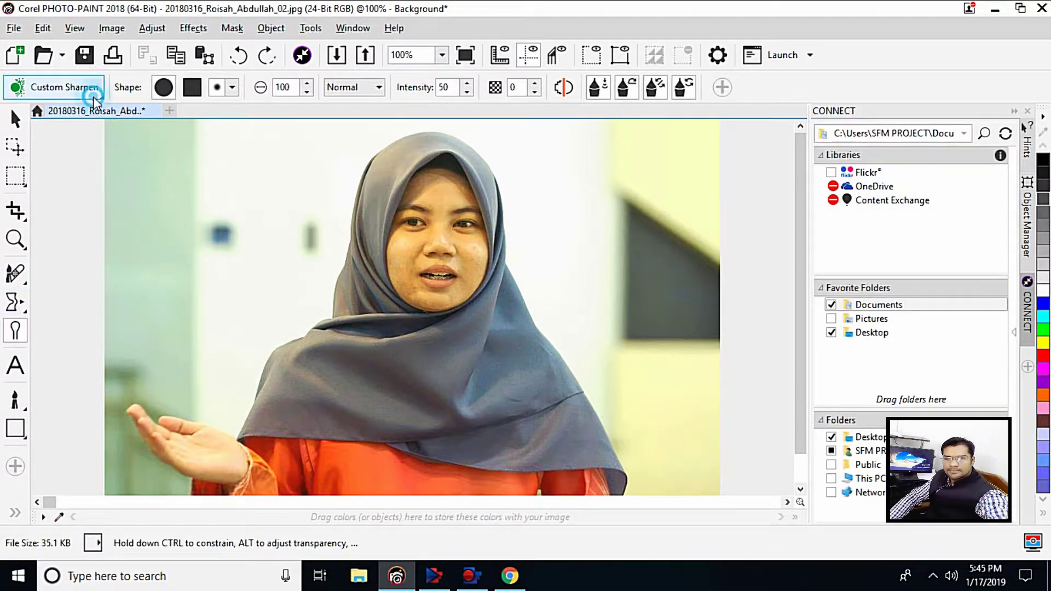
pyautogui.click(93, 96)
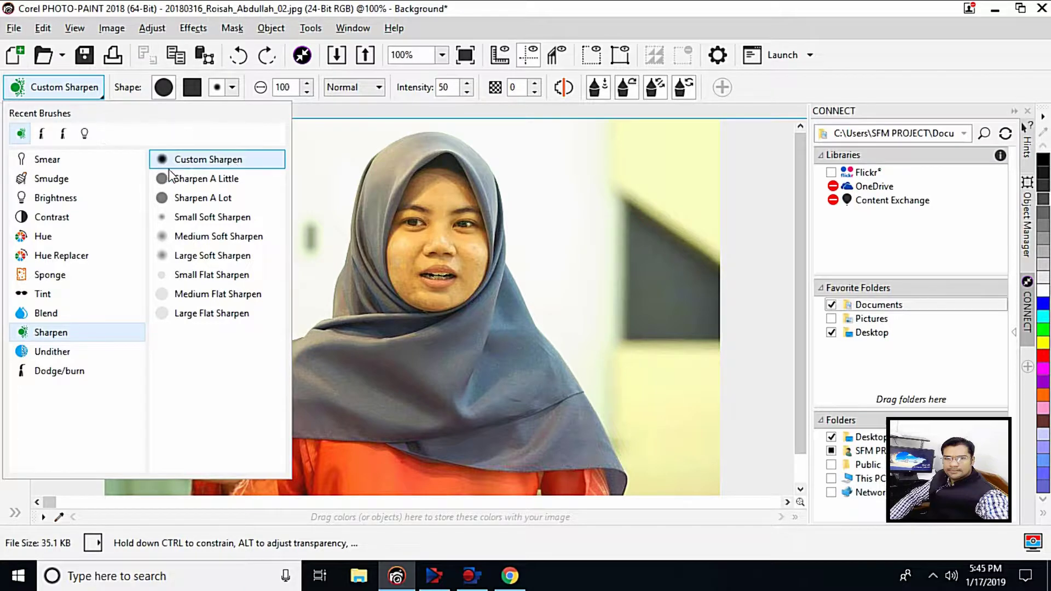
pyautogui.click(112, 372)
pyautogui.click(247, 179)
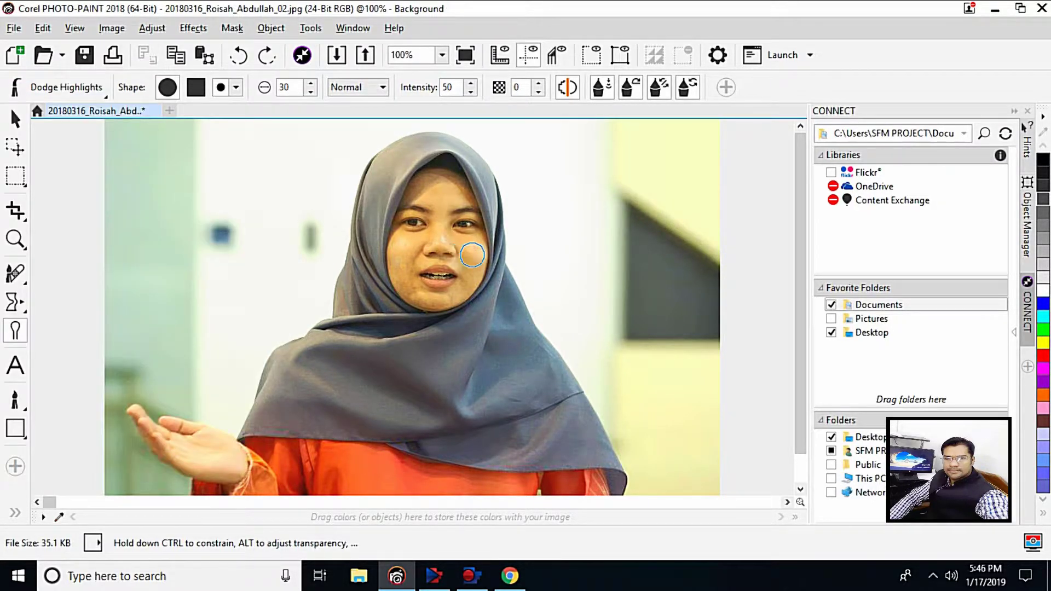
# Step: Lighten the face with Dodge Highlights strokes over both cheeks, the chin and the skin beside the eye on the image's left side
pyautogui.scroll(2, 471, 256)
pyautogui.scroll(-2, 410, 283)
pyautogui.moveTo(453, 264)
pyautogui.mouseDown()
pyautogui.moveTo(423, 254)
pyautogui.moveTo(455, 251)
pyautogui.moveTo(410, 240)
pyautogui.moveTo(428, 222)
pyautogui.moveTo(426, 242)
pyautogui.moveTo(431, 194)
pyautogui.moveTo(443, 188)
pyautogui.moveTo(461, 226)
pyautogui.moveTo(443, 208)
pyautogui.moveTo(444, 247)
pyautogui.moveTo(449, 222)
pyautogui.moveTo(452, 258)
pyautogui.moveTo(461, 220)
pyautogui.moveTo(471, 245)
pyautogui.moveTo(451, 284)
pyautogui.moveTo(474, 261)
pyautogui.mouseUp()
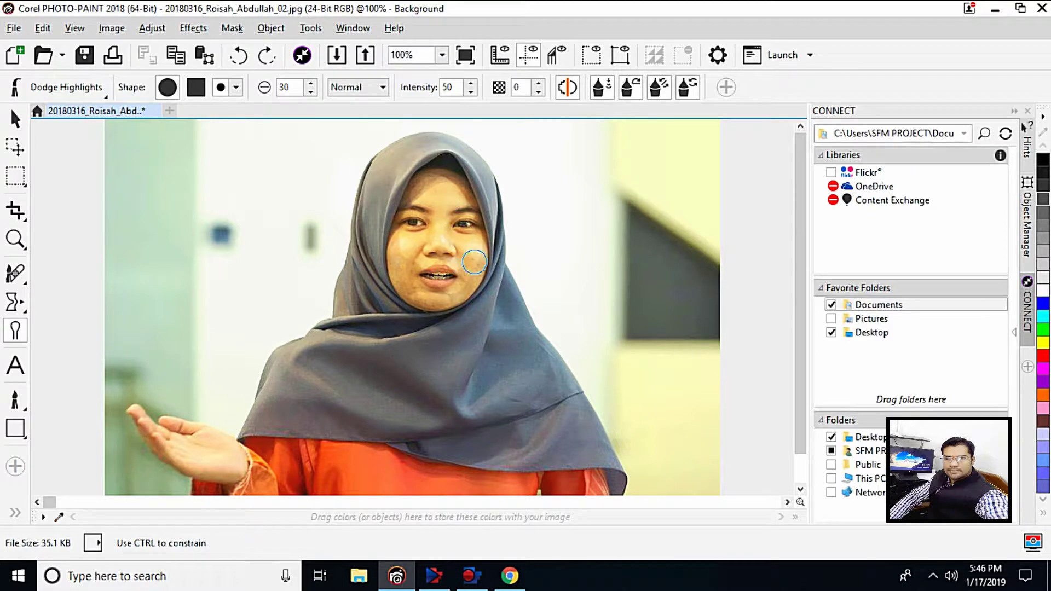
pyautogui.moveTo(436, 297)
pyautogui.mouseDown()
pyautogui.moveTo(395, 244)
pyautogui.moveTo(403, 230)
pyautogui.mouseUp()
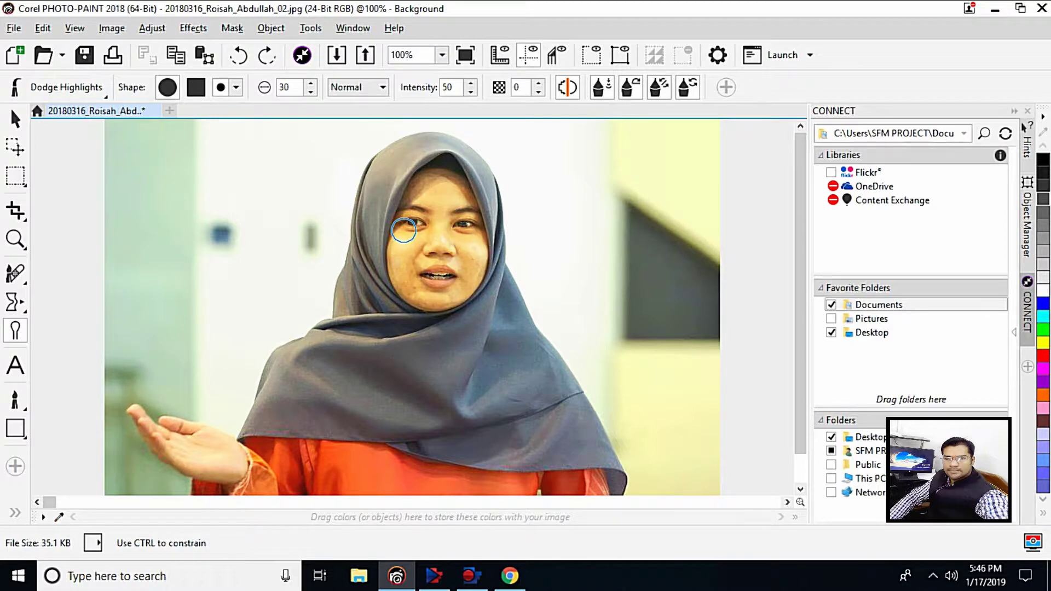
pyautogui.moveTo(414, 290)
pyautogui.mouseDown()
pyautogui.moveTo(465, 301)
pyautogui.moveTo(415, 264)
pyautogui.moveTo(399, 186)
pyautogui.moveTo(463, 204)
pyautogui.moveTo(467, 247)
pyautogui.moveTo(418, 296)
pyautogui.mouseUp()
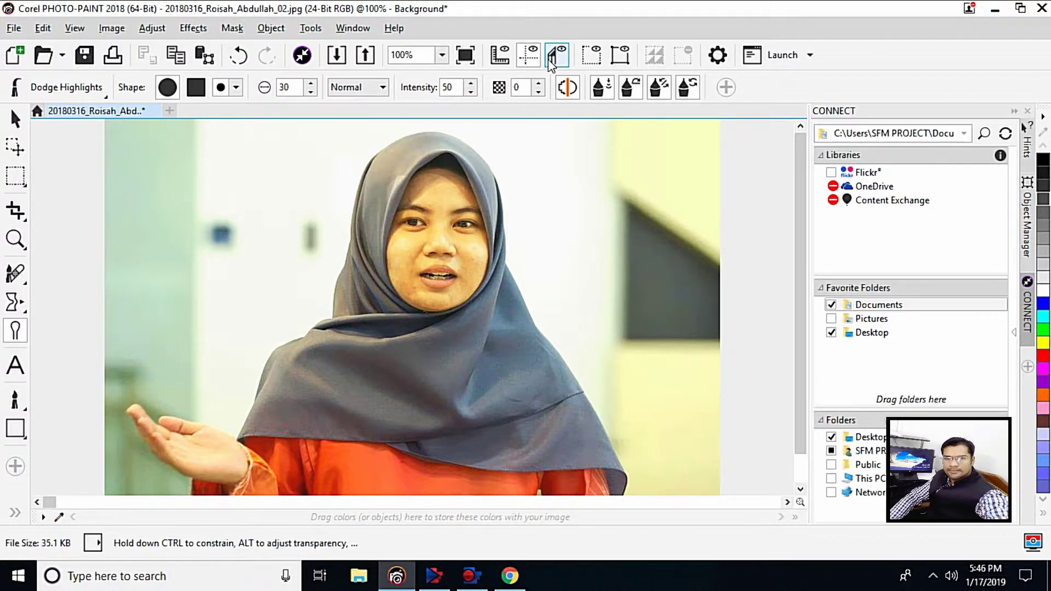
# Step: Lighten the raised hand, wrist and sleeve cuff with Dodge Highlights strokes
pyautogui.scroll(-1, 386, 226)
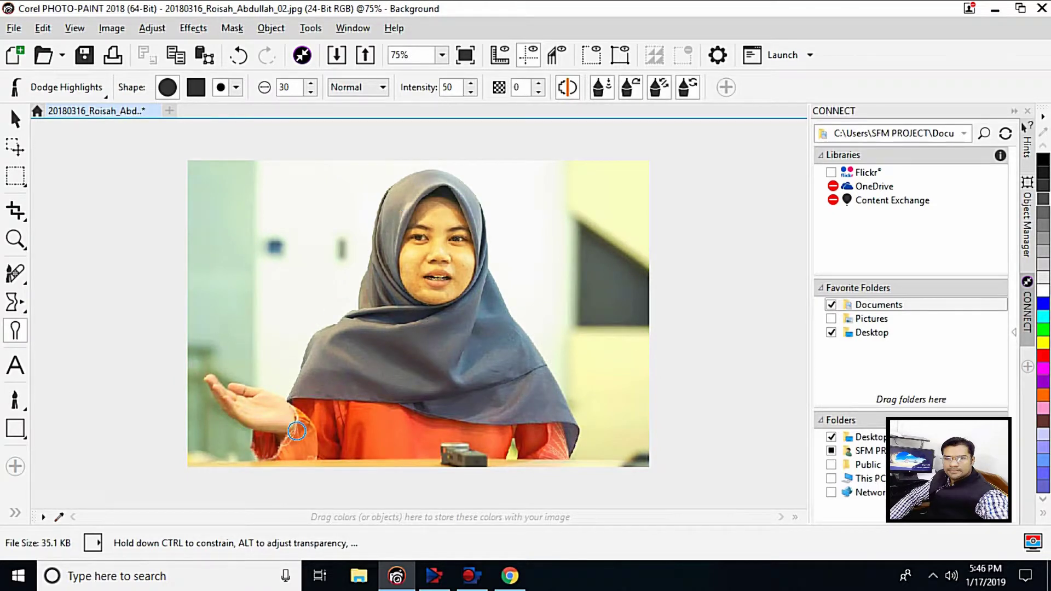
pyautogui.moveTo(296, 430); pyautogui.dragTo(230, 406)
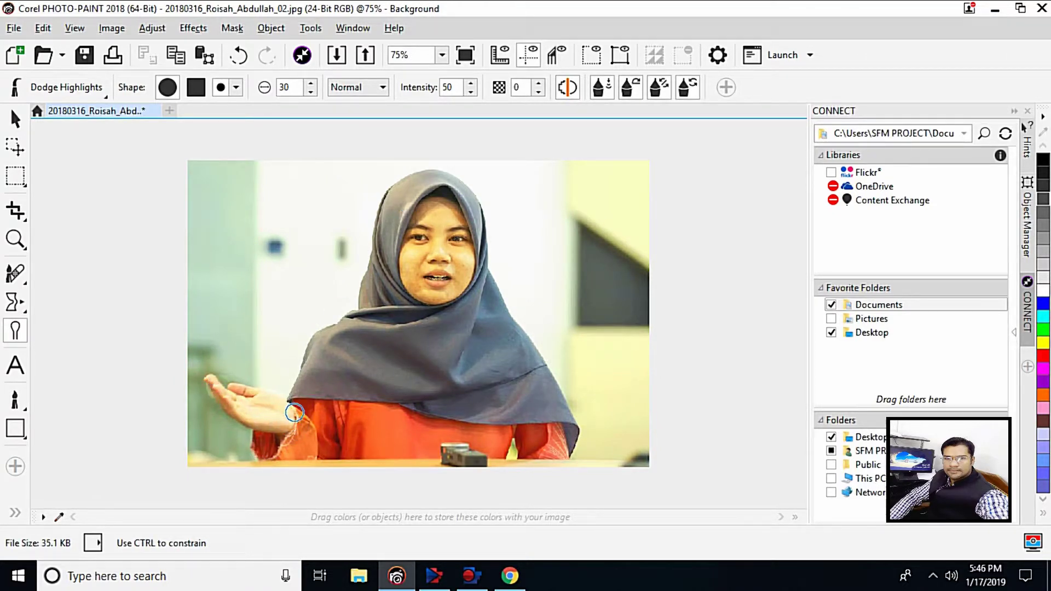
pyautogui.moveTo(296, 437); pyautogui.dragTo(282, 438)
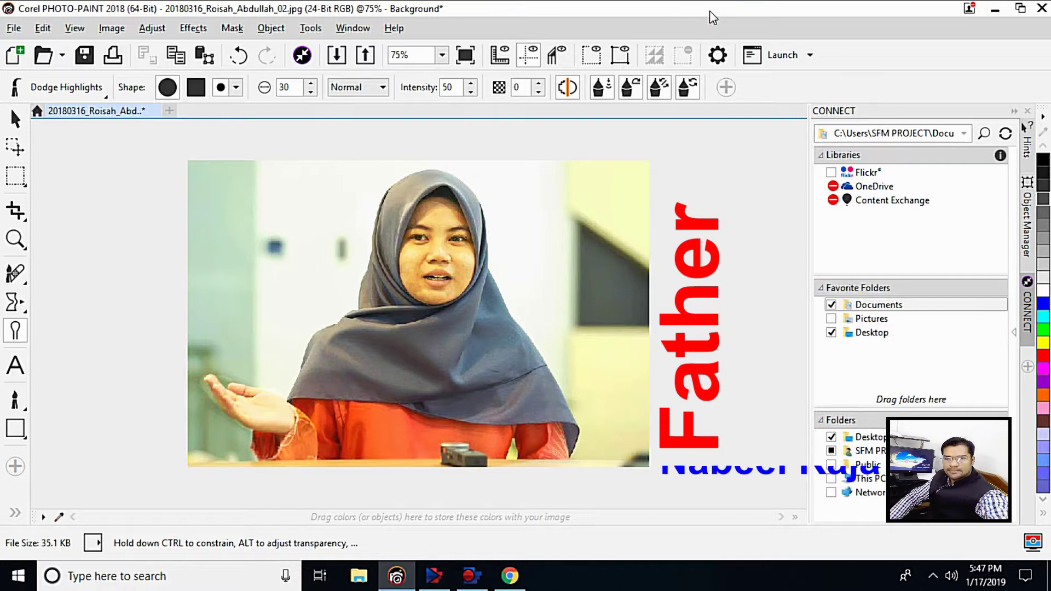
# Step: Save the photo as a JPEG with the color mode set to CMYK Color (32-bit)
pyautogui.hotkey('ctrl', 's')
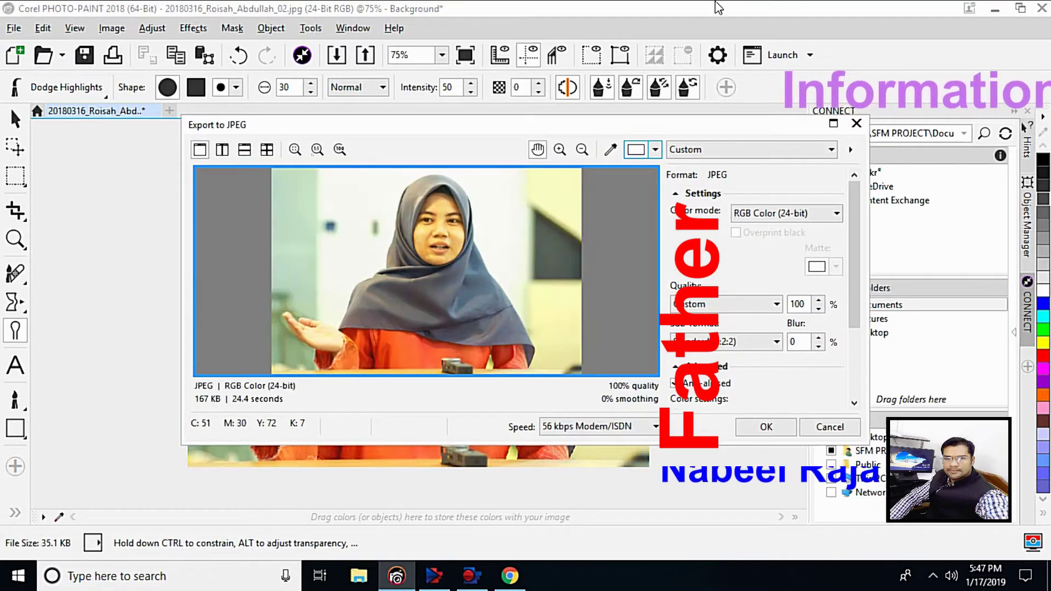
pyautogui.click(829, 213)
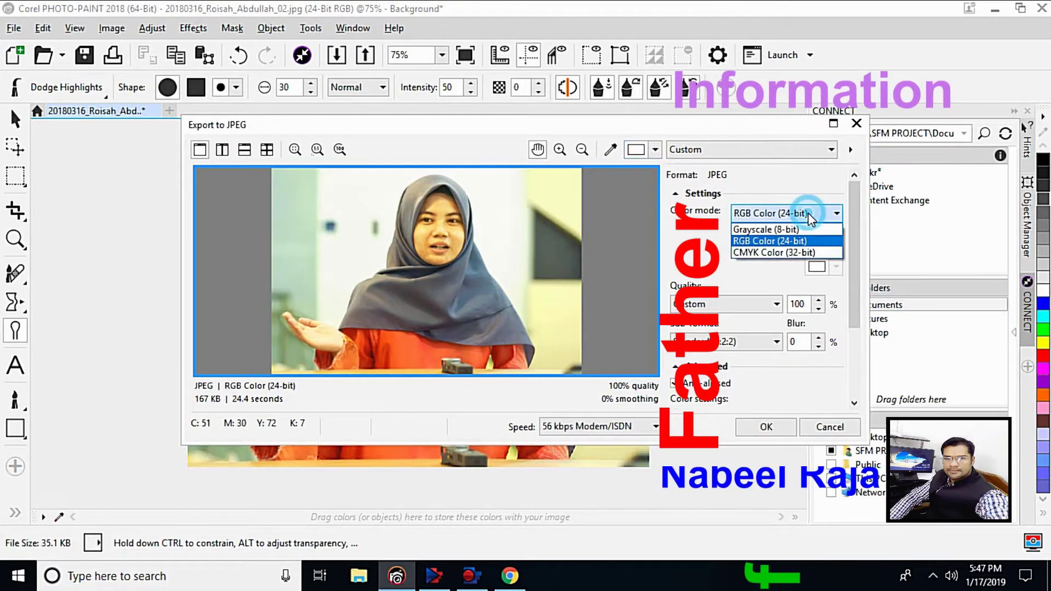
pyautogui.click(811, 252)
pyautogui.moveTo(742, 132); pyautogui.dragTo(686, 132)
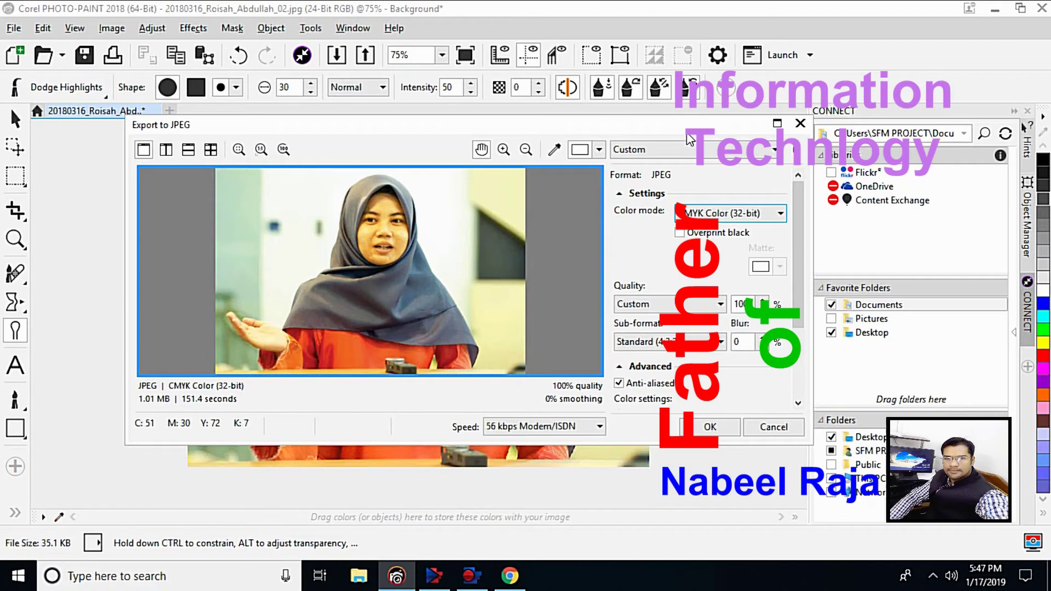
pyautogui.moveTo(678, 127)
pyautogui.mouseDown()
pyautogui.moveTo(726, 112)
pyautogui.moveTo(692, 116)
pyautogui.mouseUp()
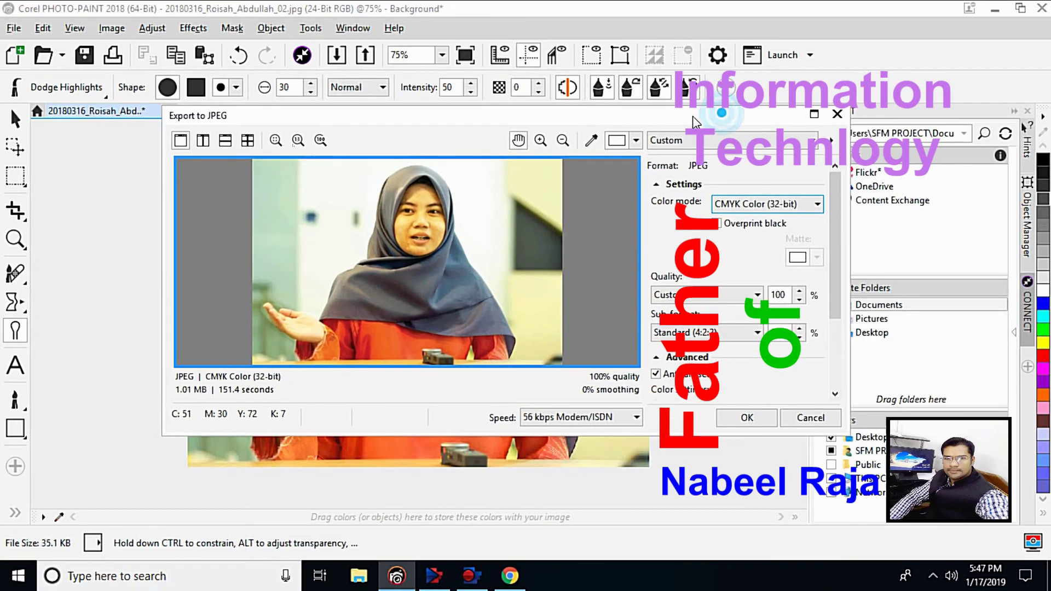